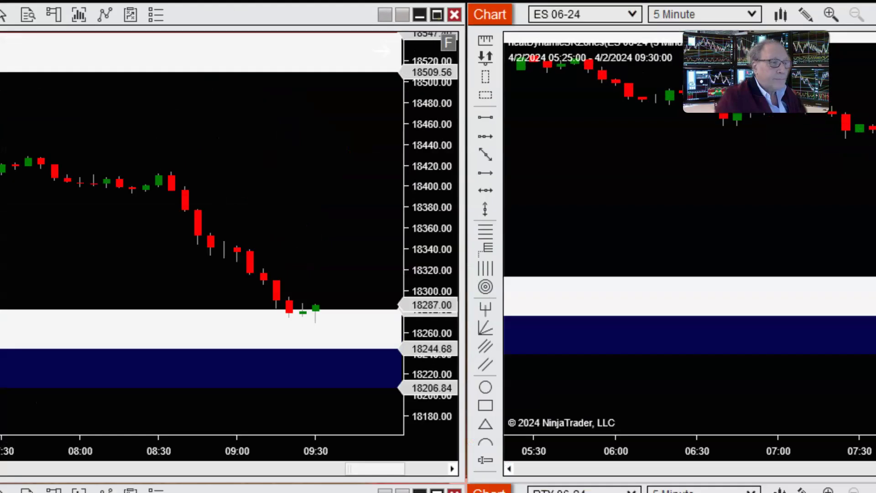
# Step: Maximize the NQ 06-24 chart and select the Path drawing tool
pyautogui.click(437, 15)
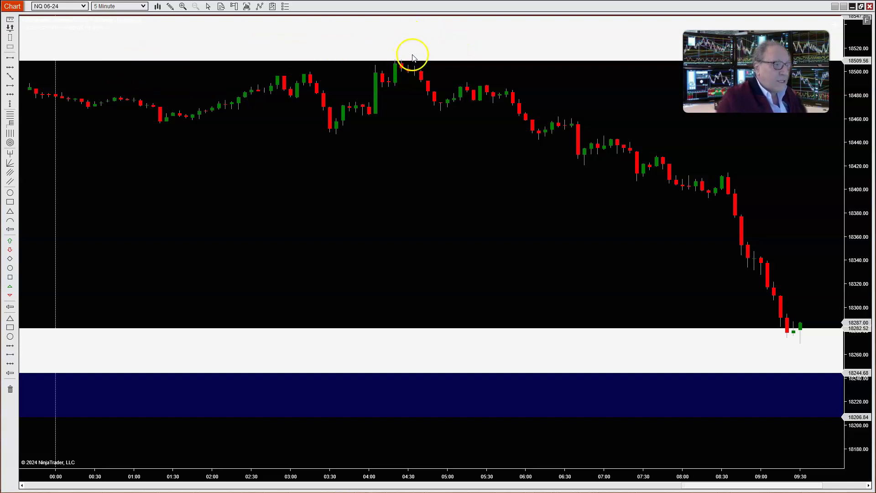
pyautogui.click(170, 6)
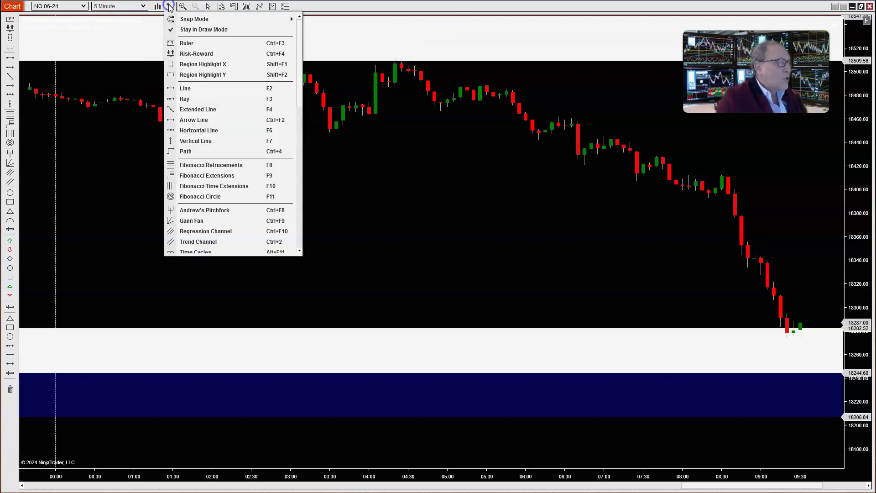
pyautogui.click(186, 152)
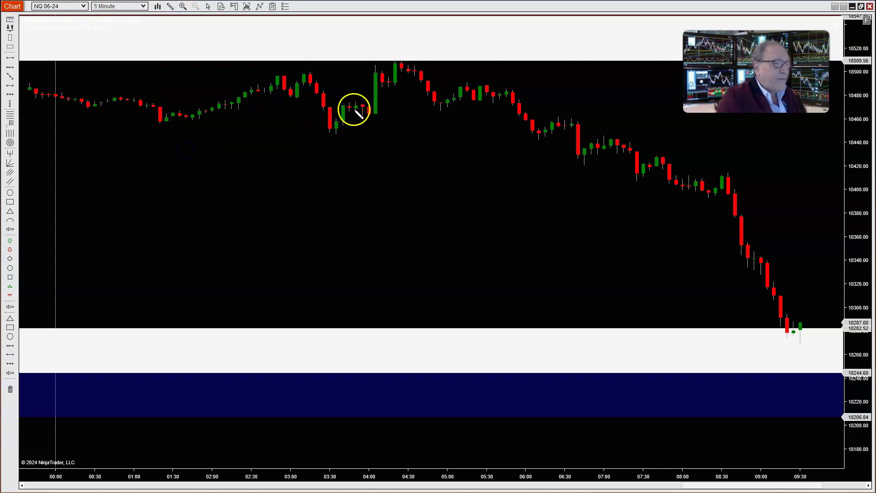
# Step: Trace a zigzag path from the 04:30 high through each swing down to the 09:30 low
pyautogui.click(394, 59)
pyautogui.click(440, 107)
pyautogui.click(467, 82)
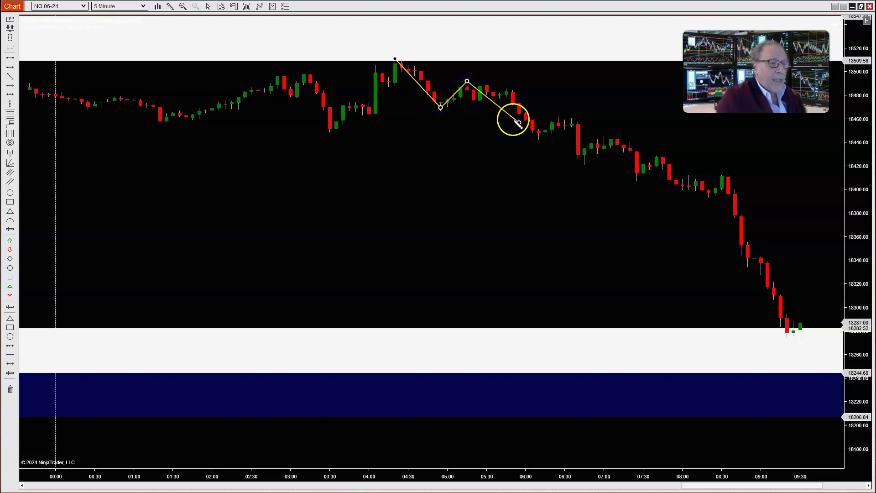
pyautogui.click(538, 138)
pyautogui.click(558, 117)
pyautogui.click(581, 158)
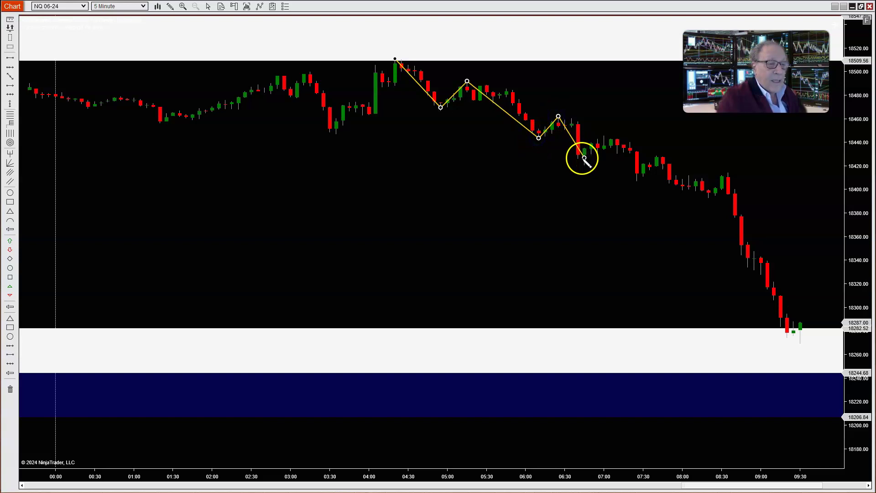
pyautogui.click(604, 136)
pyautogui.click(636, 178)
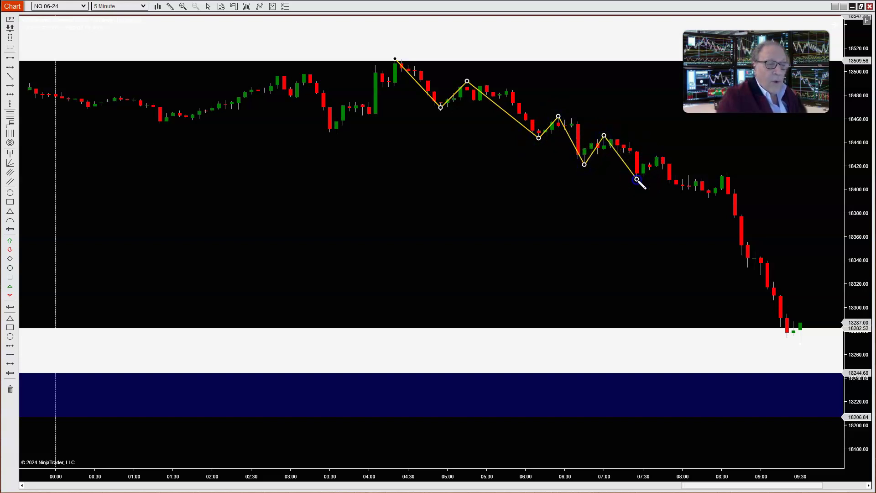
pyautogui.click(656, 157)
pyautogui.click(708, 195)
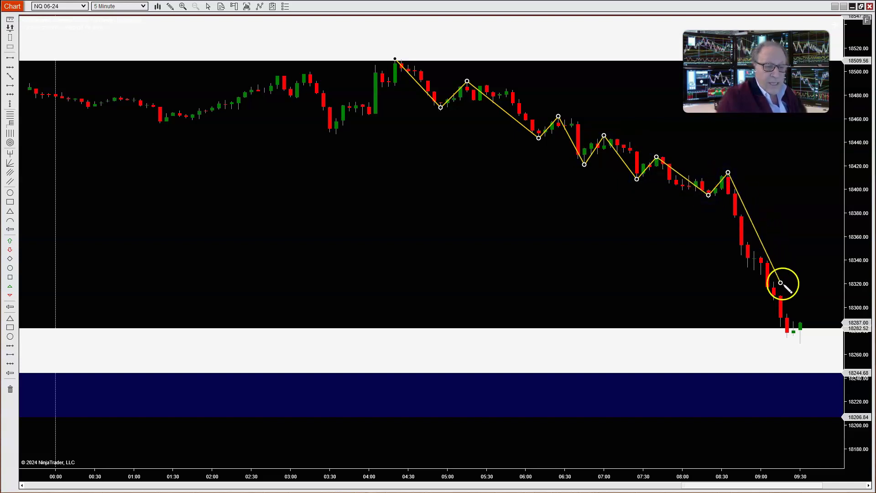
pyautogui.doubleClick(800, 345)
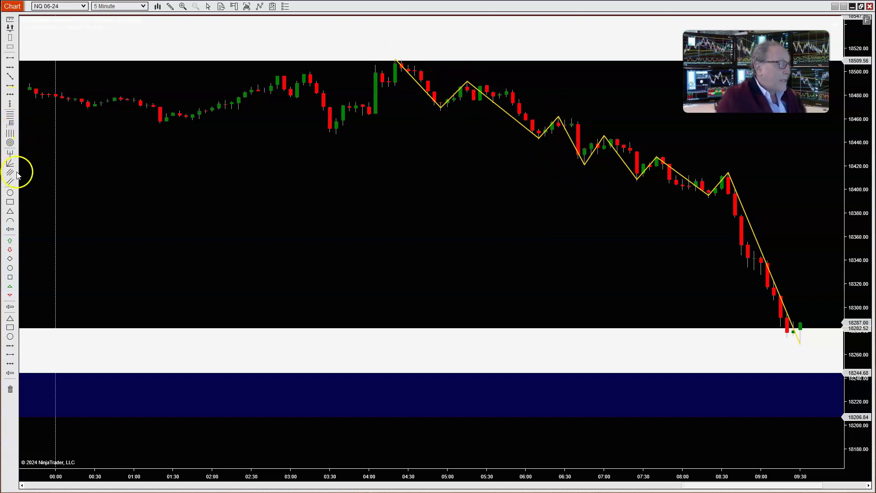
# Step: Draw a downward arrow line below the zigzag from about 04:45 to near 08:30
pyautogui.click(415, 120)
pyautogui.click(703, 298)
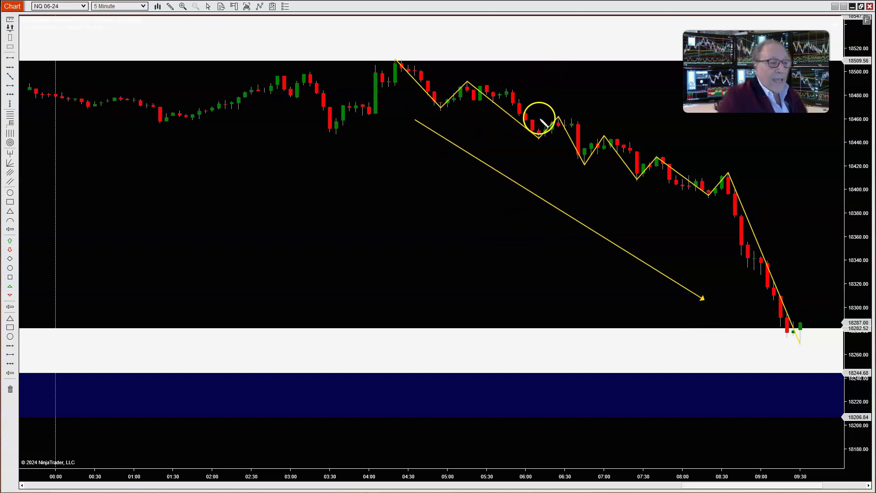
pyautogui.click(570, 85)
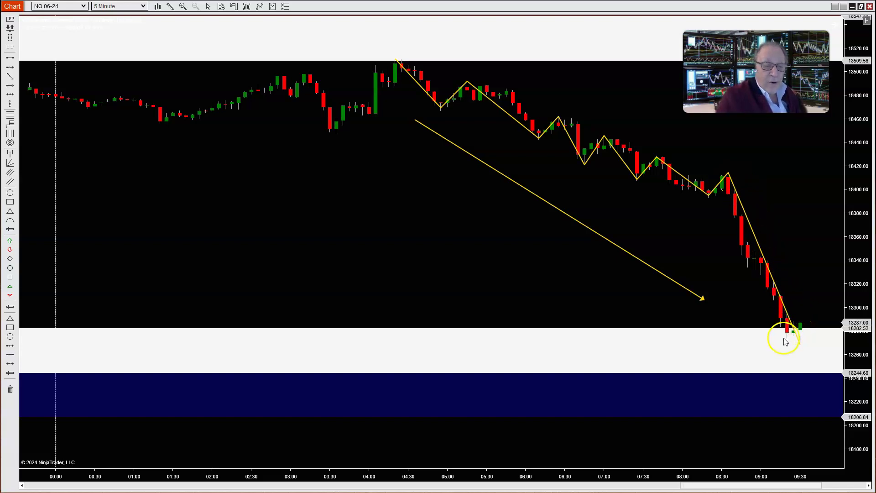
# Step: Scroll the NQ chart right until the bars up to 12:35 are visible
pyautogui.click(868, 486)
pyautogui.click(869, 486)
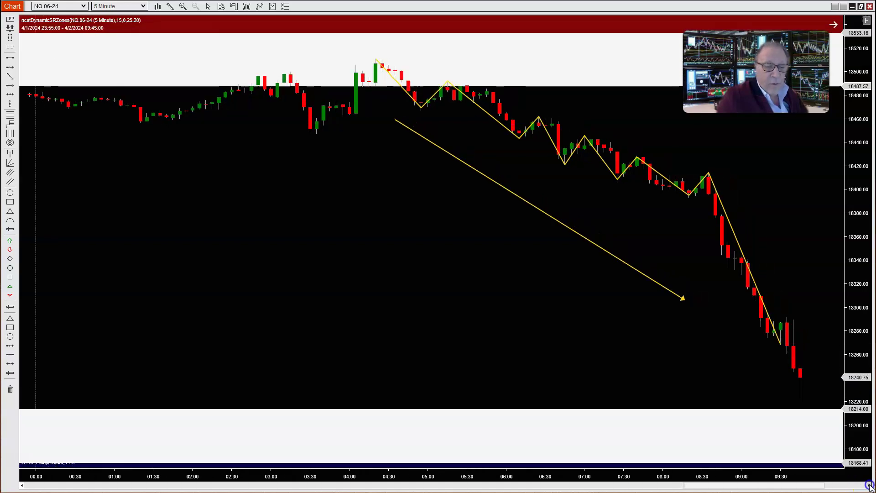
pyautogui.click(869, 485)
pyautogui.click(869, 486)
pyautogui.click(869, 486)
pyautogui.click(869, 486)
pyautogui.click(869, 485)
pyautogui.click(868, 485)
pyautogui.click(869, 486)
pyautogui.click(869, 486)
pyautogui.click(868, 486)
pyautogui.click(869, 486)
pyautogui.click(869, 485)
pyautogui.click(869, 485)
pyautogui.click(869, 486)
pyautogui.click(868, 486)
pyautogui.click(869, 486)
pyautogui.click(869, 486)
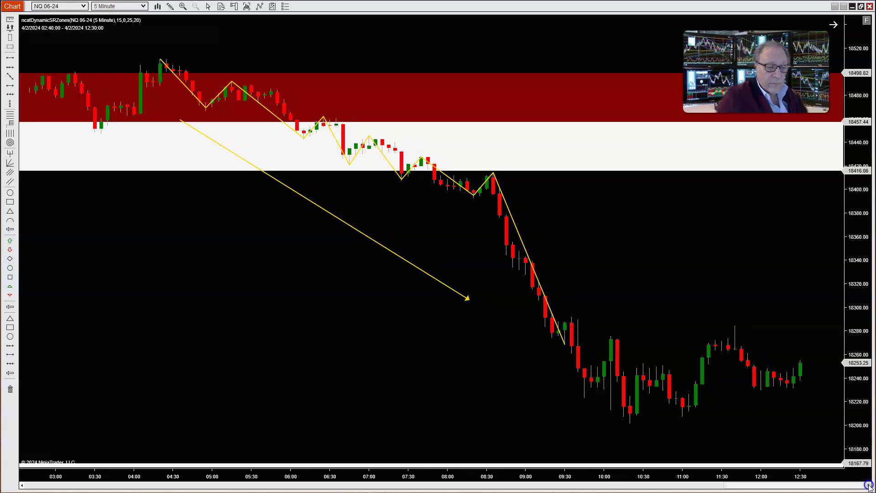
pyautogui.click(869, 486)
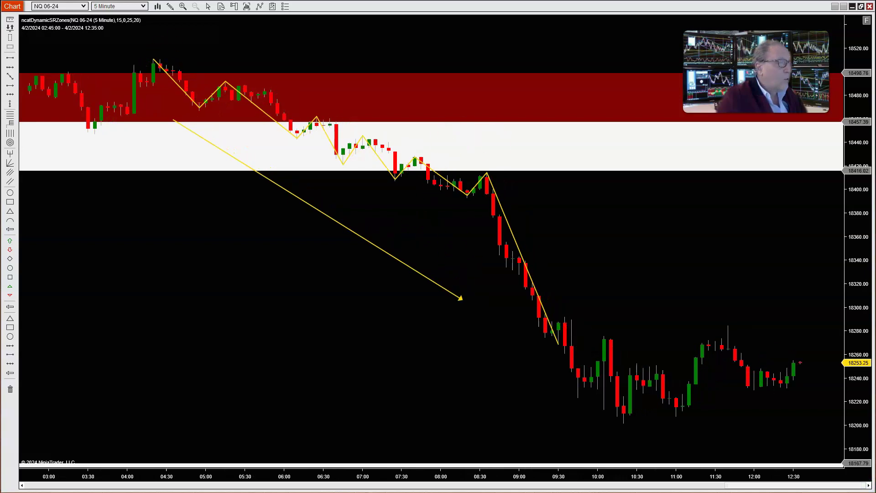
# Step: Draw a Path from the 09:30 low through the 10:00, 11:00 and 11:35 swings toward the latest bars
pyautogui.click(172, 7)
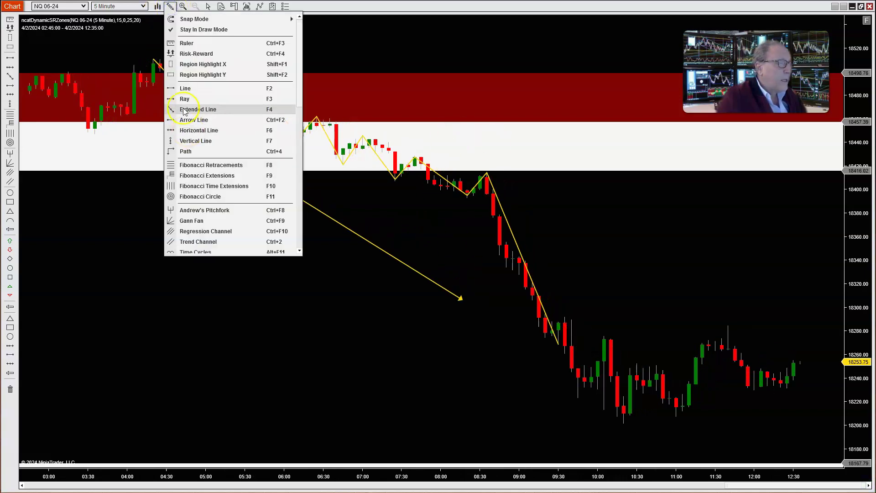
pyautogui.click(186, 151)
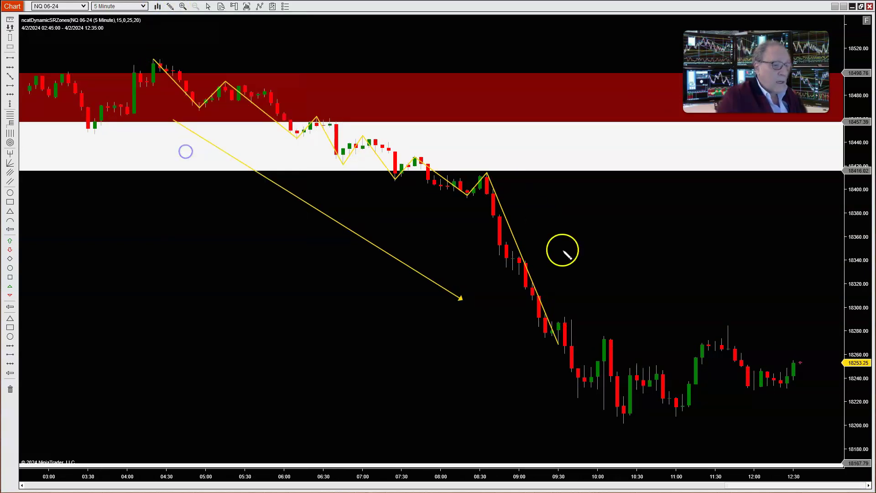
pyautogui.click(559, 342)
pyautogui.click(577, 397)
pyautogui.click(597, 346)
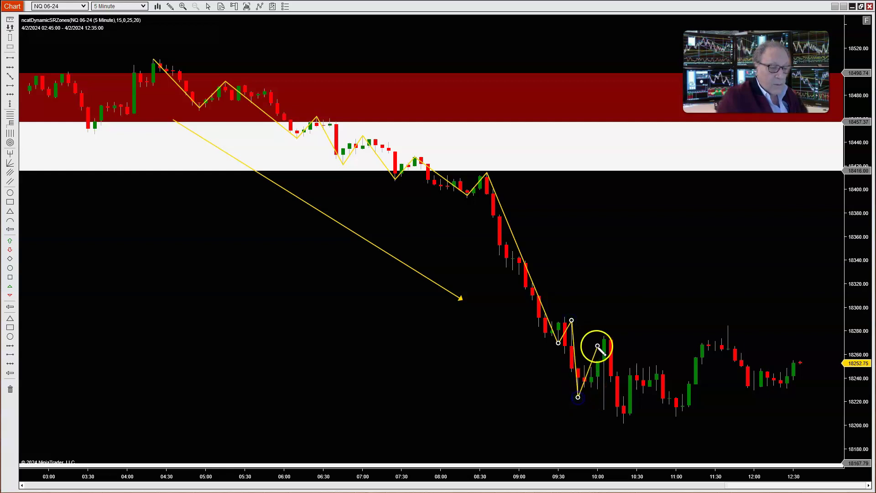
pyautogui.click(603, 338)
pyautogui.click(623, 423)
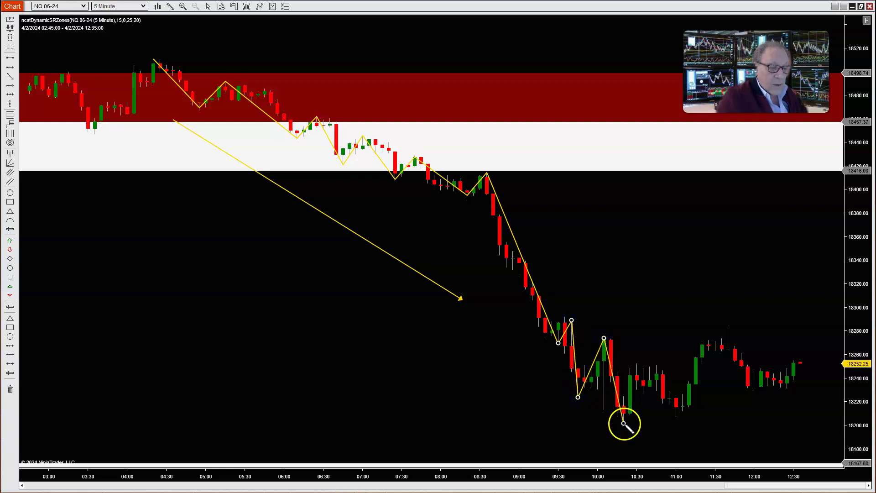
pyautogui.click(652, 368)
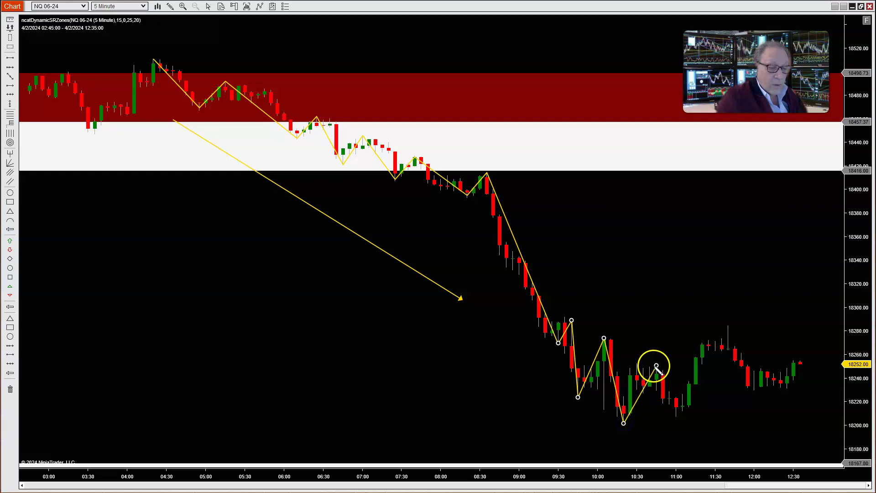
pyautogui.click(676, 414)
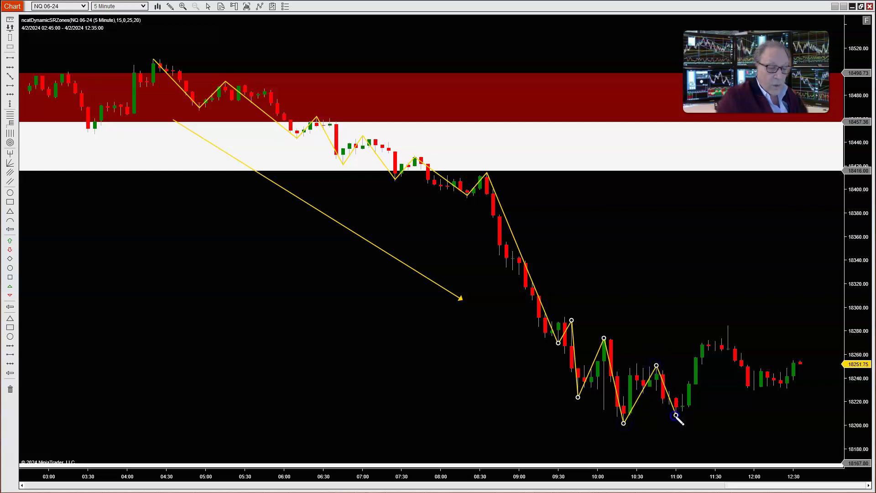
pyautogui.click(698, 371)
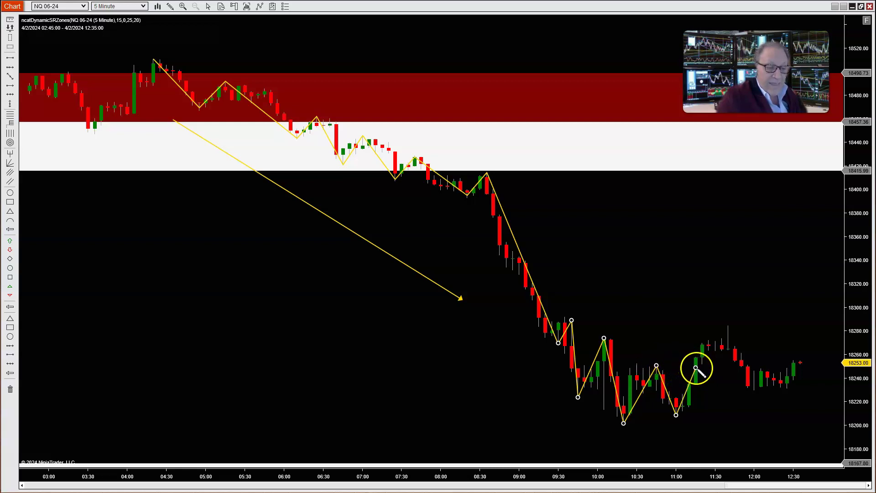
pyautogui.click(728, 327)
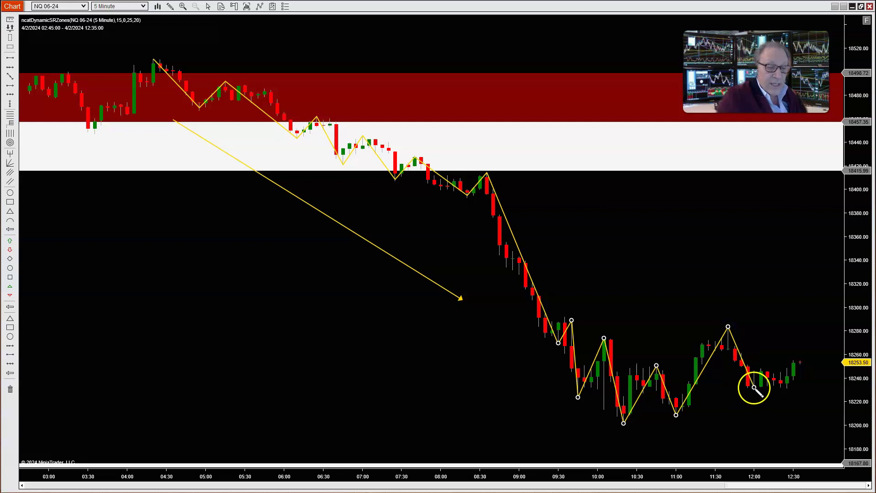
pyautogui.click(793, 360)
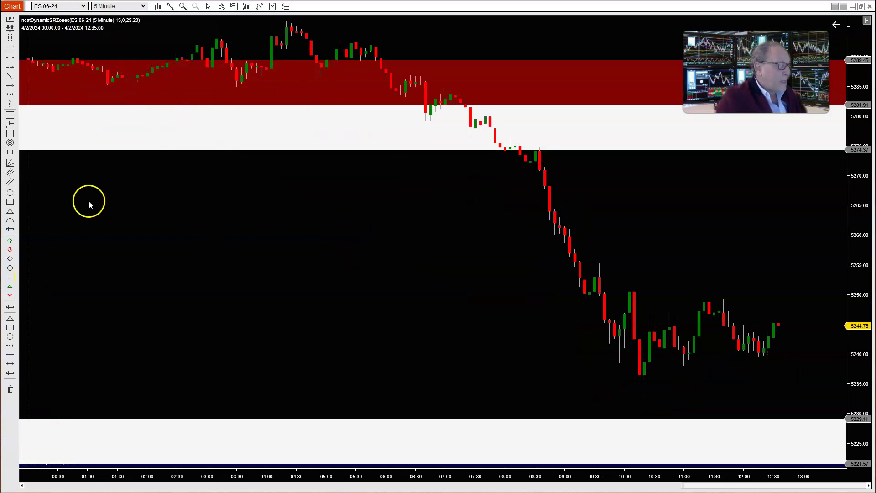
# Step: Continue the ES zigzag path through the 06:45 low, 07:00 high and 07:30 low into the white zone
pyautogui.click(170, 6)
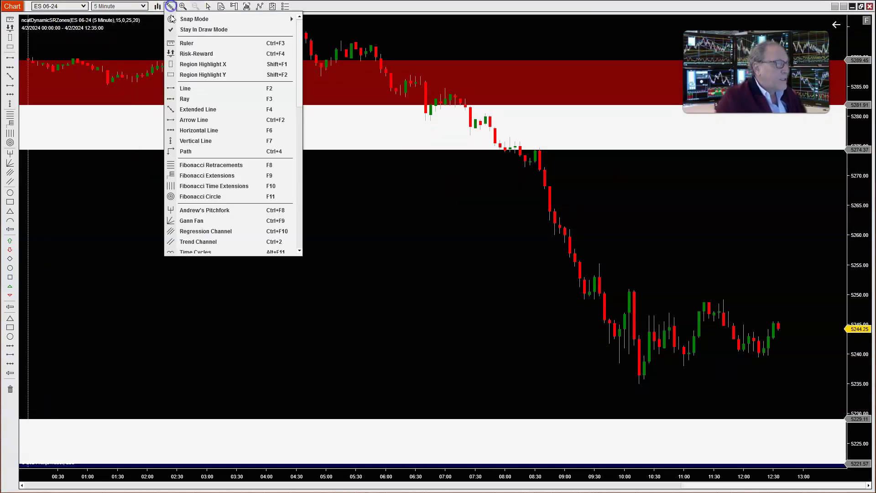
pyautogui.click(180, 153)
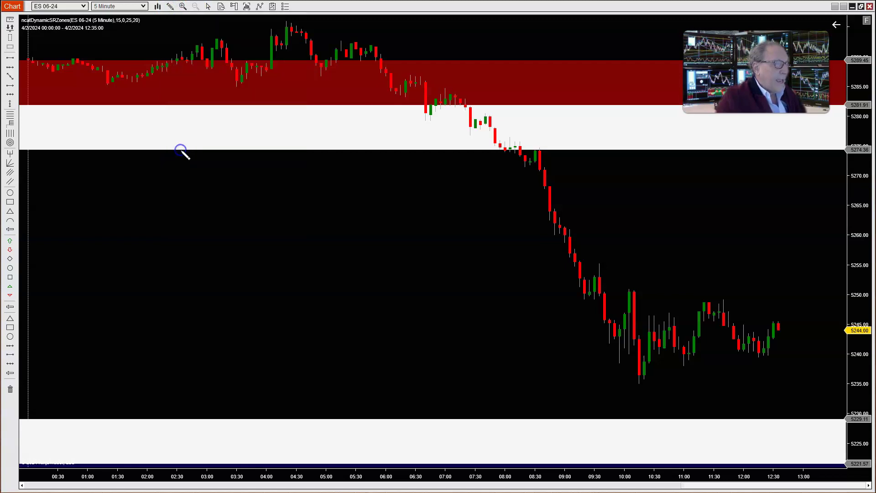
pyautogui.click(321, 73)
pyautogui.click(342, 42)
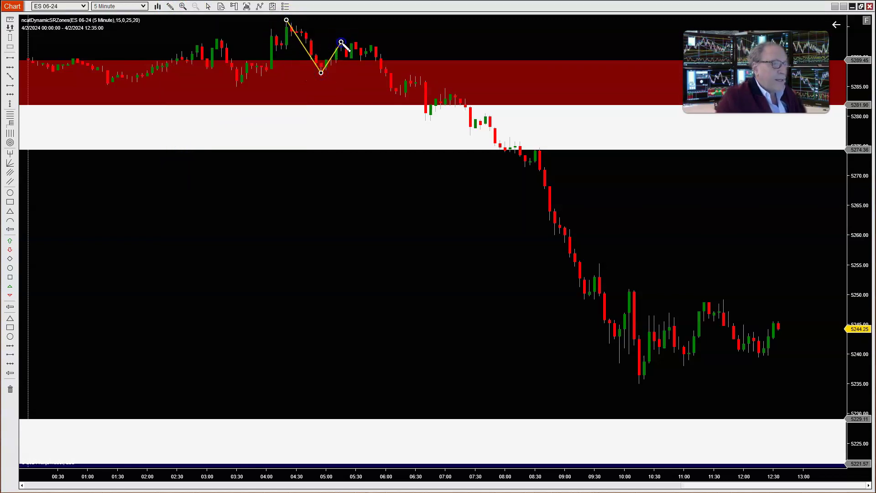
pyautogui.click(426, 120)
pyautogui.click(445, 89)
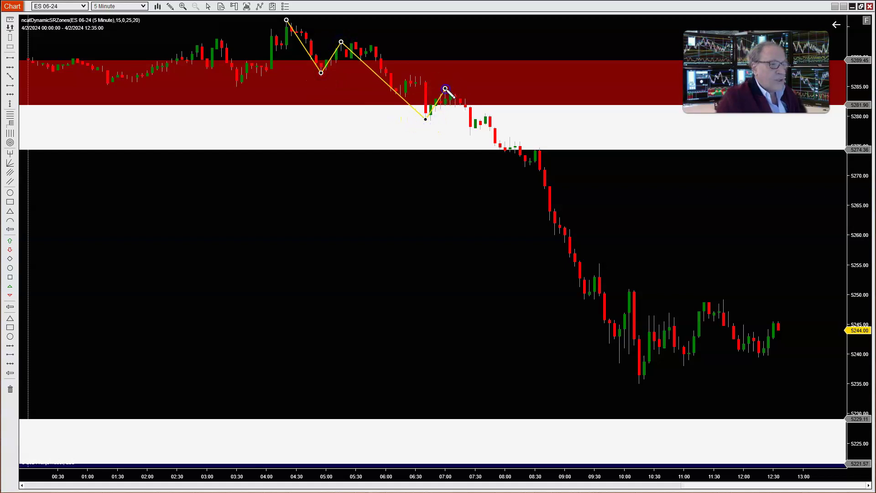
pyautogui.click(485, 115)
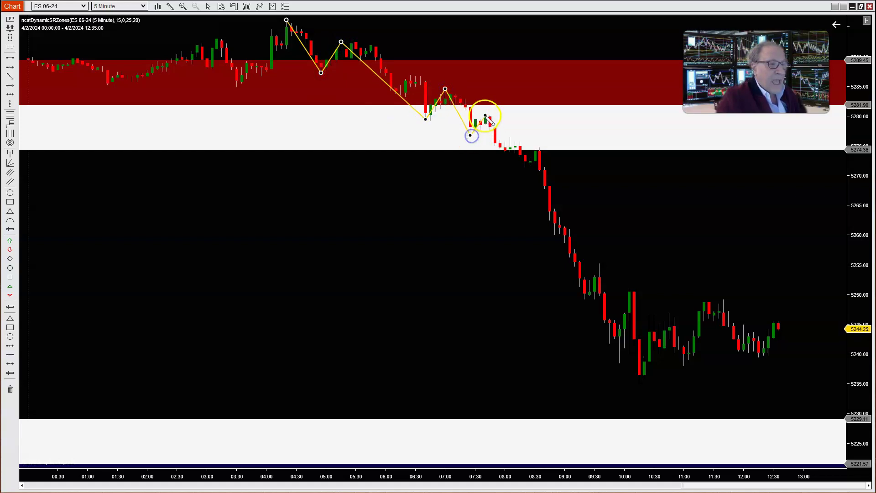
pyautogui.click(525, 165)
pyautogui.moveTo(544, 148)
pyautogui.mouseDown()
pyautogui.moveTo(535, 150)
pyautogui.moveTo(584, 297)
pyautogui.moveTo(598, 266)
pyautogui.moveTo(619, 363)
pyautogui.moveTo(639, 381)
pyautogui.moveTo(723, 301)
pyautogui.moveTo(757, 354)
pyautogui.moveTo(813, 256)
pyautogui.moveTo(719, 303)
pyautogui.moveTo(698, 297)
pyautogui.moveTo(719, 303)
pyautogui.mouseUp()
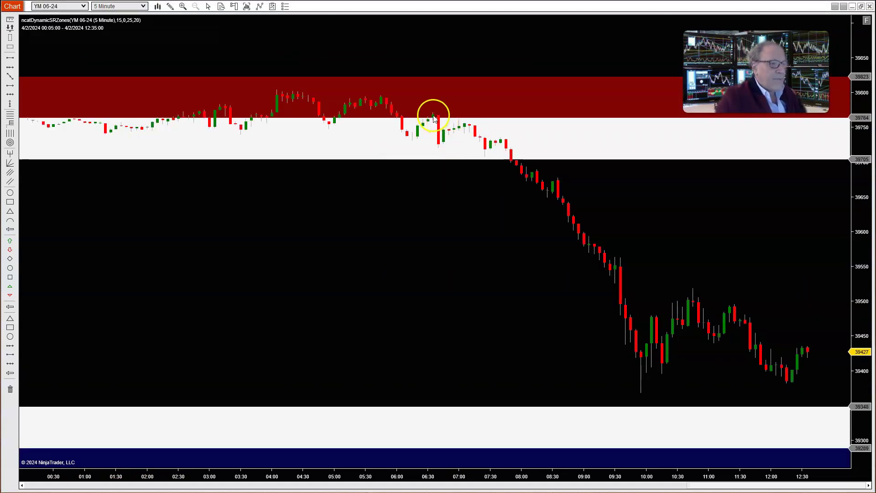
# Step: Choose the Path drawing tool for the YM 06-24 chart
pyautogui.click(207, 6)
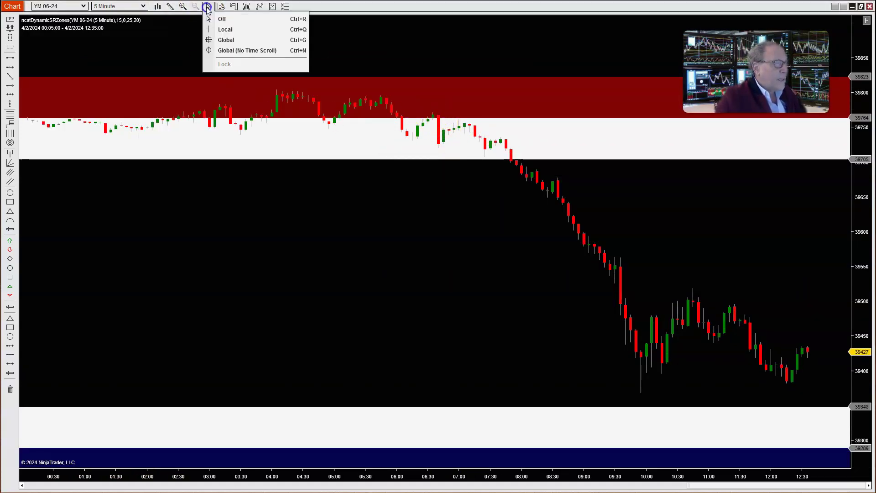
pyautogui.click(169, 6)
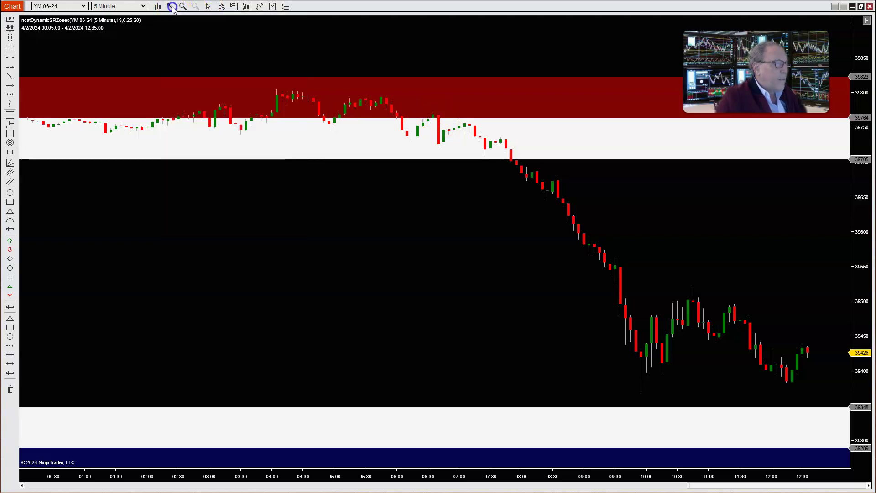
pyautogui.click(169, 6)
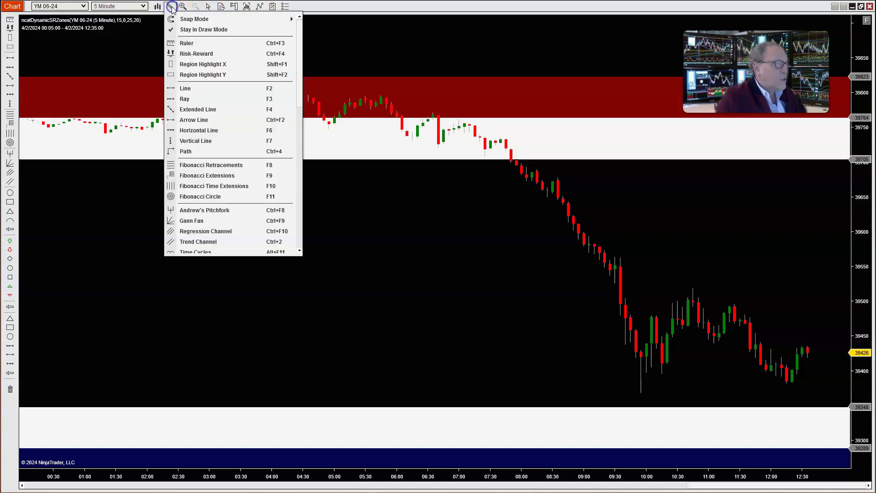
pyautogui.click(185, 147)
# Step: Trace the YM zigzag through the 07:00, 07:30, 10:45 and 11:00 swings, then select Path on RTY
pyautogui.click(439, 147)
pyautogui.click(459, 120)
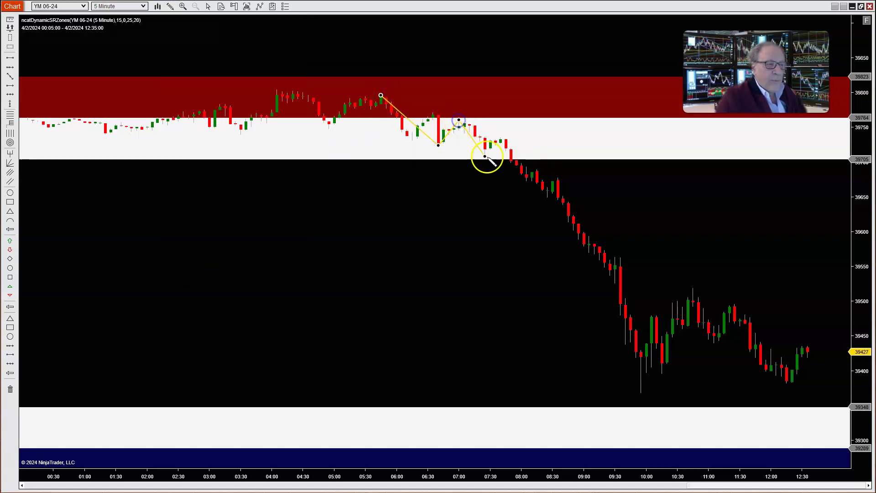
pyautogui.click(546, 196)
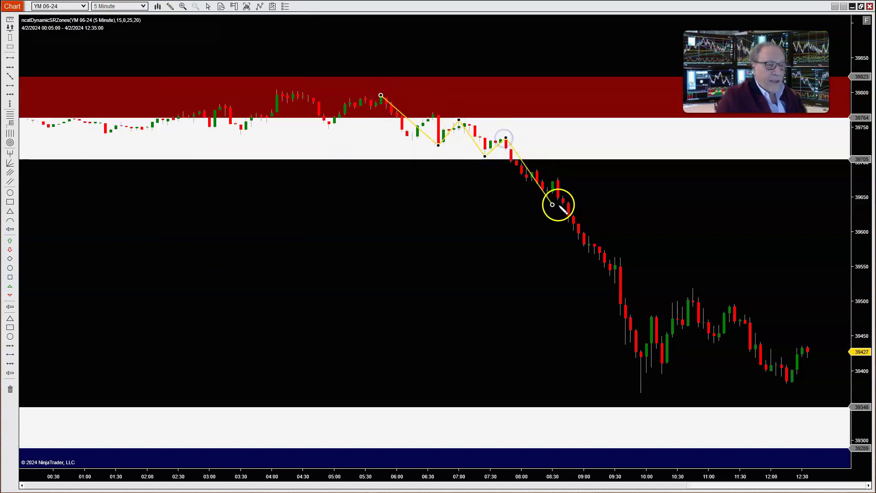
pyautogui.click(558, 179)
pyautogui.moveTo(558, 179)
pyautogui.mouseDown()
pyautogui.moveTo(615, 283)
pyautogui.moveTo(640, 390)
pyautogui.mouseUp()
pyautogui.click(692, 290)
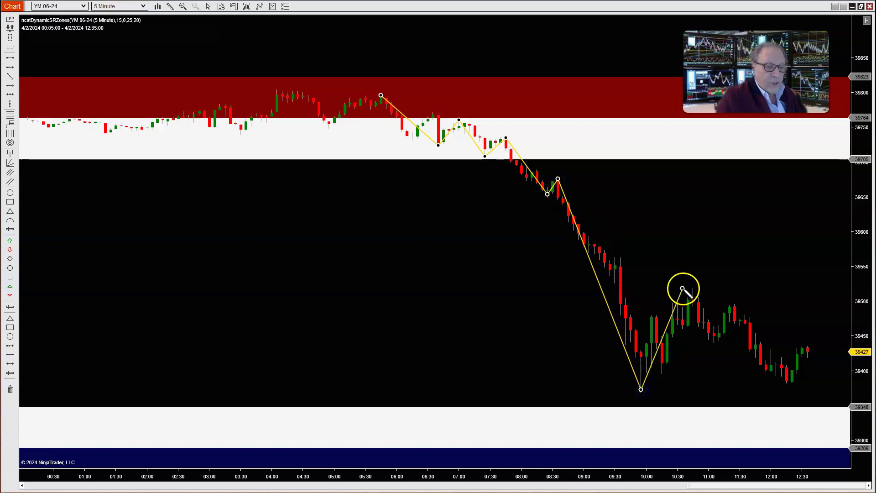
pyautogui.moveTo(692, 289); pyautogui.dragTo(713, 339)
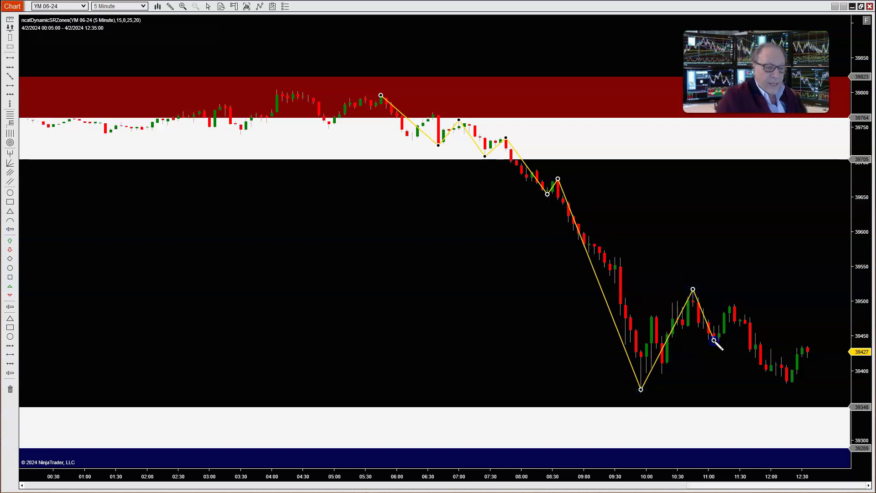
pyautogui.moveTo(740, 303); pyautogui.dragTo(733, 305)
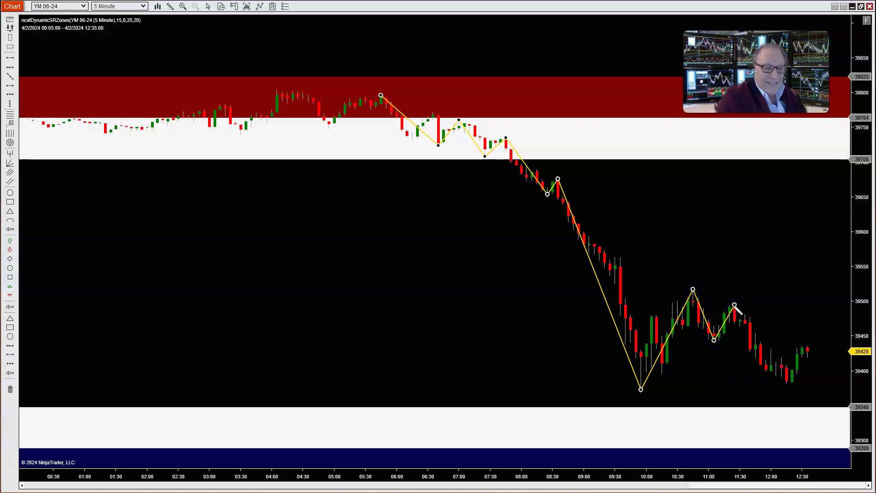
pyautogui.moveTo(737, 310)
pyautogui.mouseDown()
pyautogui.moveTo(787, 380)
pyautogui.moveTo(807, 348)
pyautogui.mouseUp()
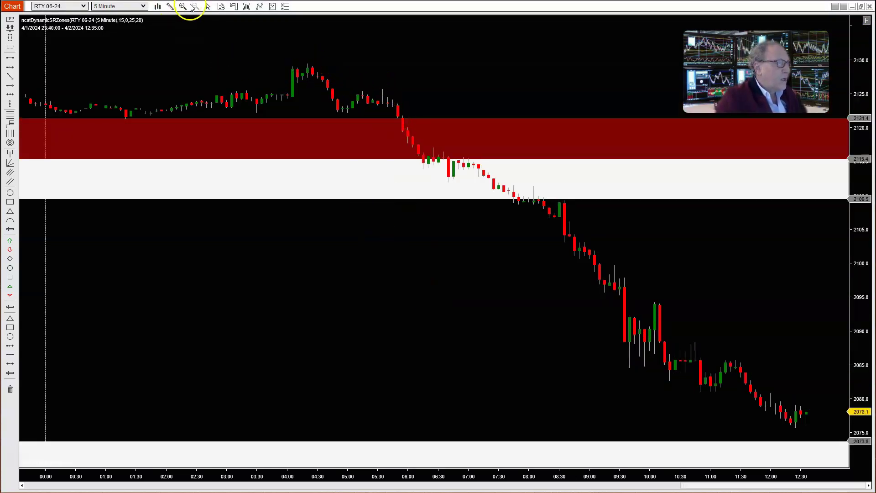
pyautogui.click(176, 6)
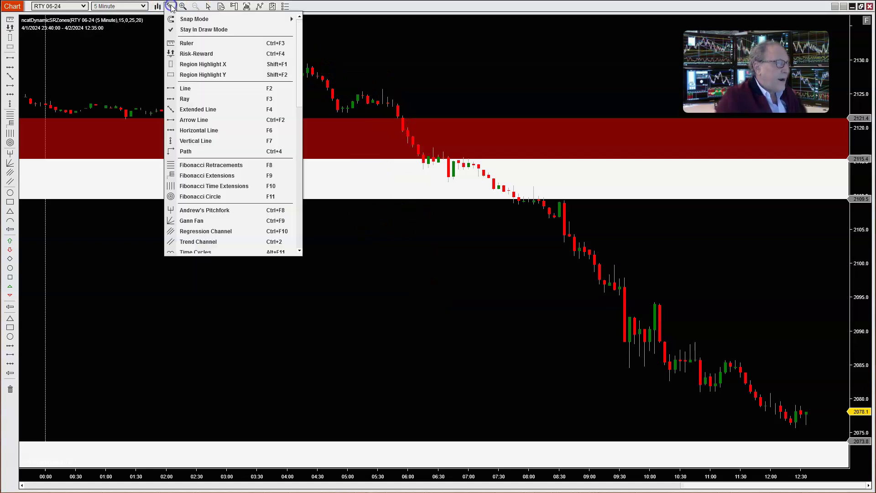
pyautogui.click(185, 150)
# Step: Draw the RTY zigzag from the 04:15 peak via the 05:00 low, 10:00 high and 11:00 low to the latest low
pyautogui.click(307, 63)
pyautogui.click(342, 112)
pyautogui.click(377, 92)
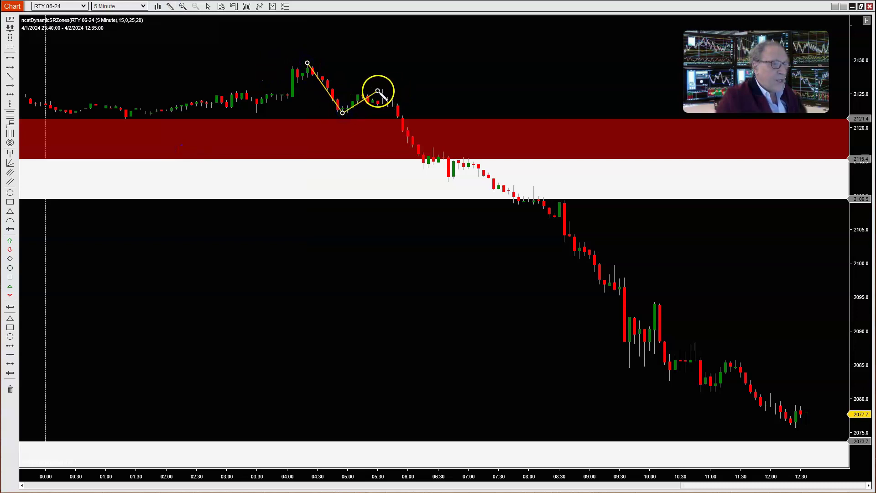
pyautogui.click(387, 90)
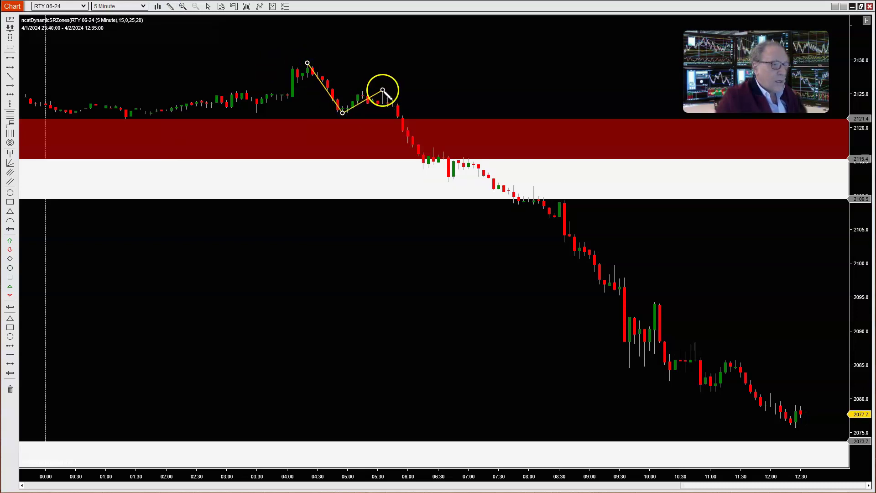
pyautogui.click(448, 179)
pyautogui.click(463, 160)
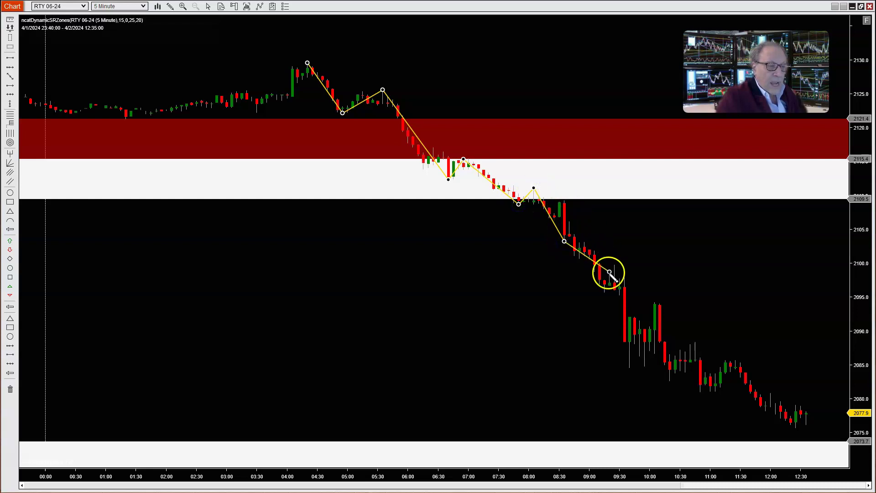
pyautogui.click(564, 201)
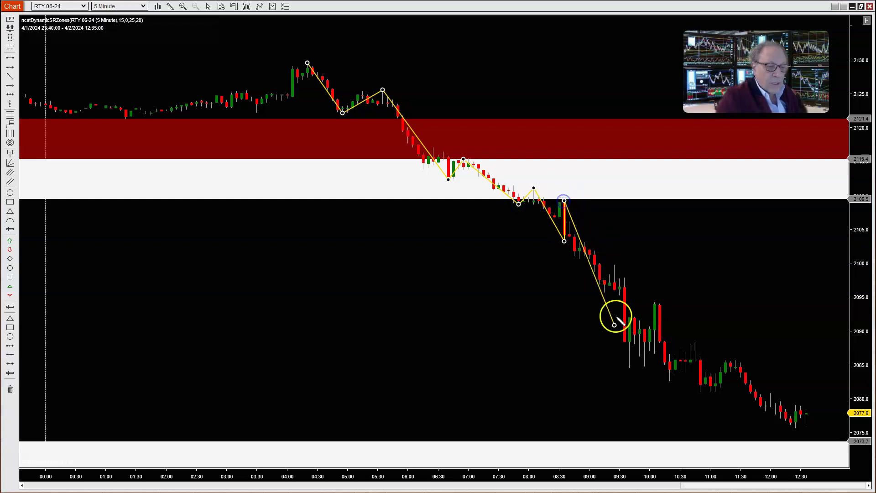
pyautogui.click(654, 304)
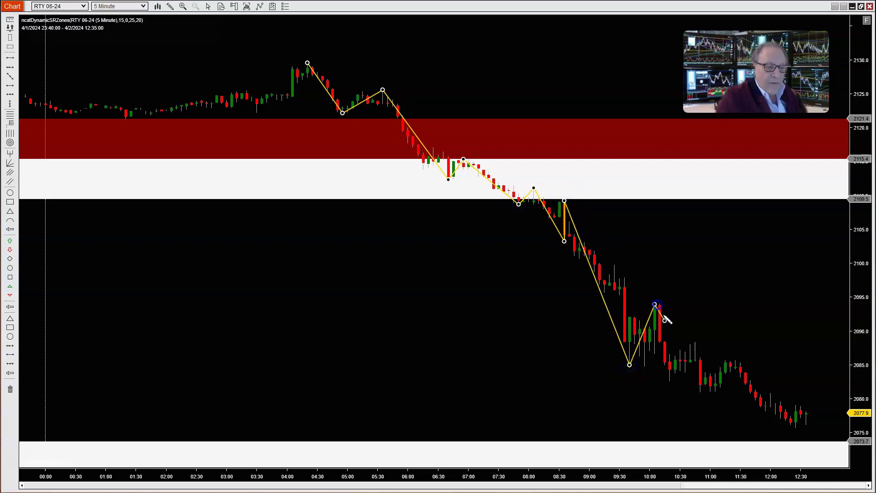
pyautogui.click(700, 393)
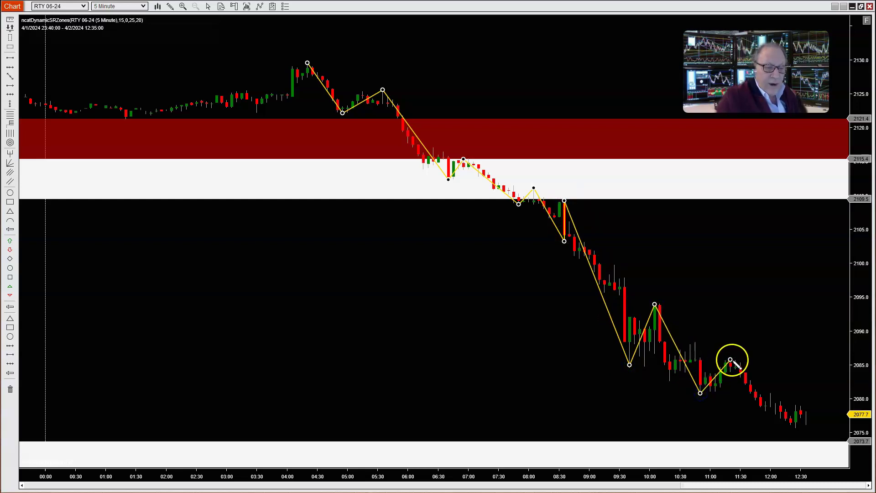
pyautogui.doubleClick(796, 425)
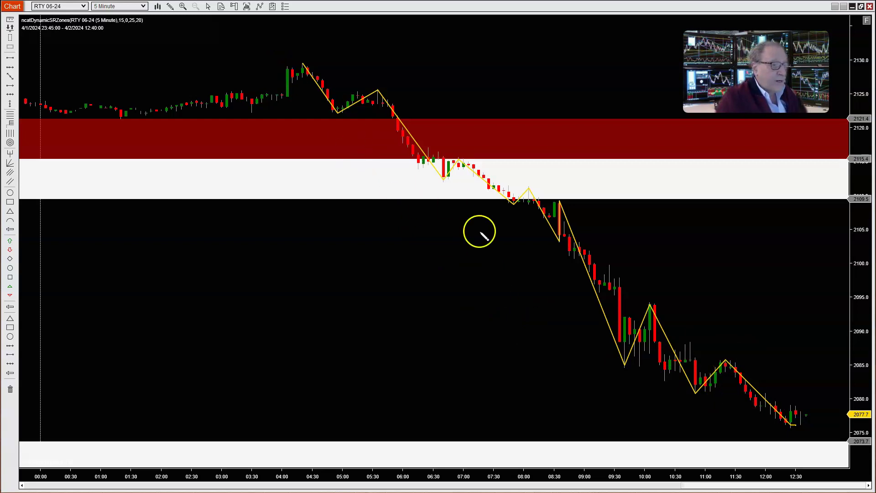
pyautogui.click(507, 336)
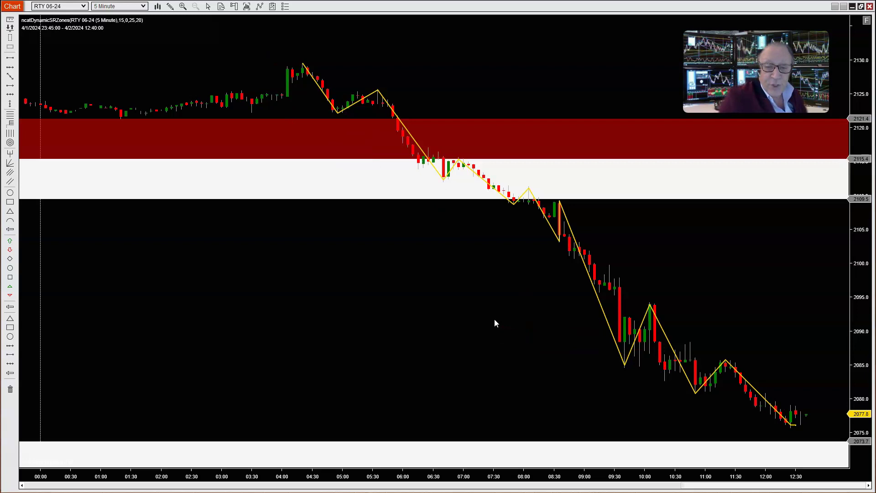
# Step: Restore the tiled NQ, ES, YM and RTY layout and bring up the ES chart's context menu
pyautogui.click(860, 6)
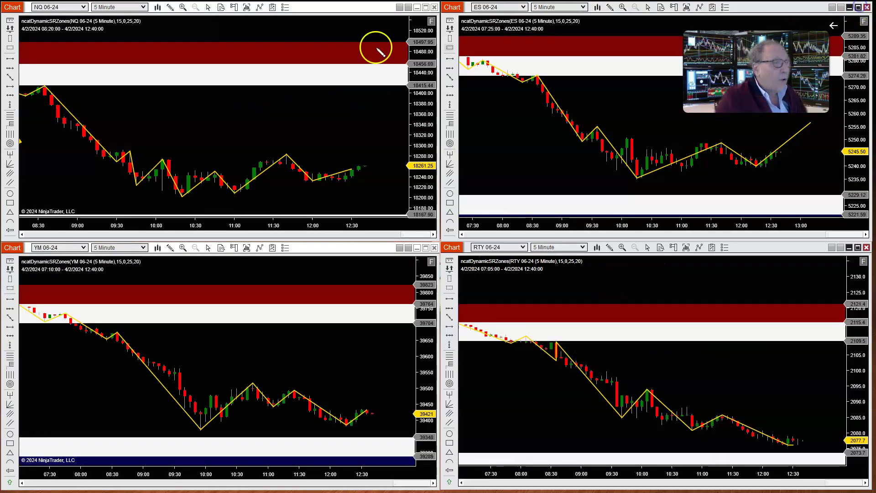
pyautogui.click(170, 7)
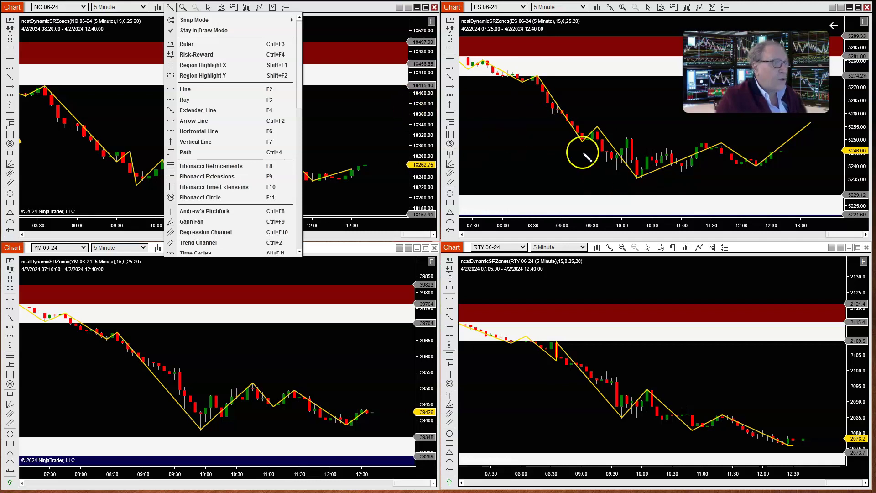
pyautogui.rightClick(516, 157)
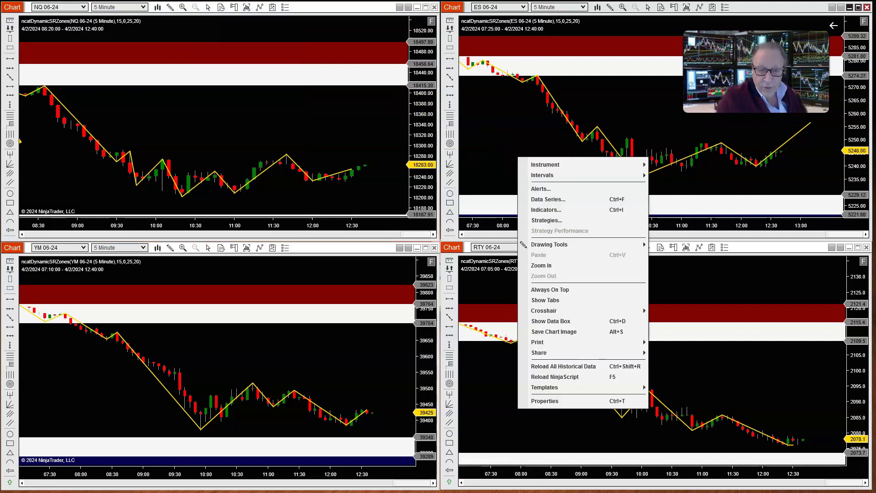